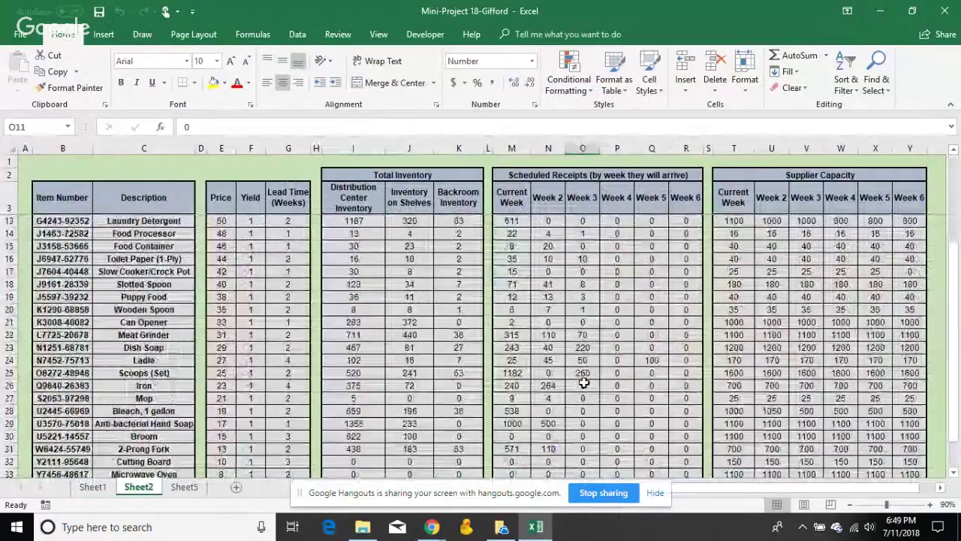
scroll(584, 379, "down", 3)
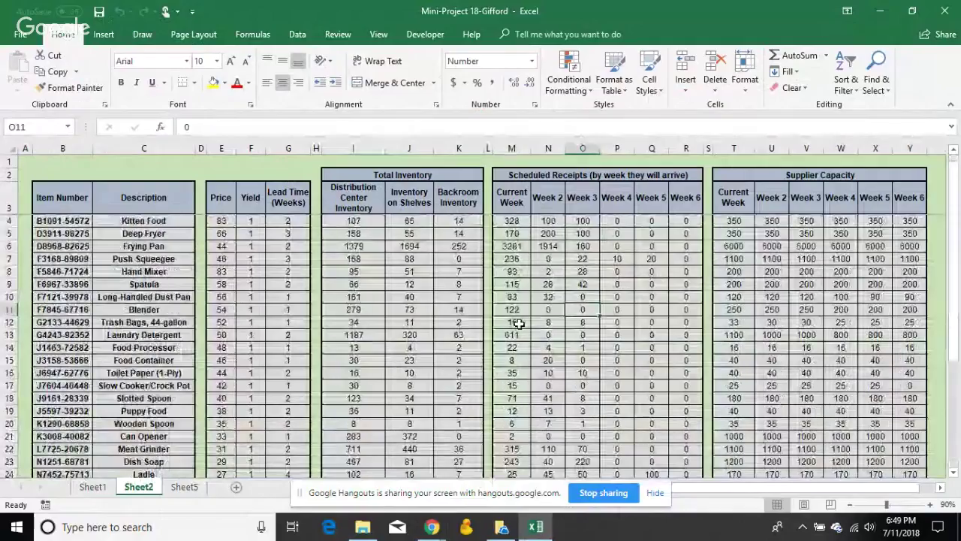
scroll(545, 186, "down", 3)
scroll(544, 186, "down", 3)
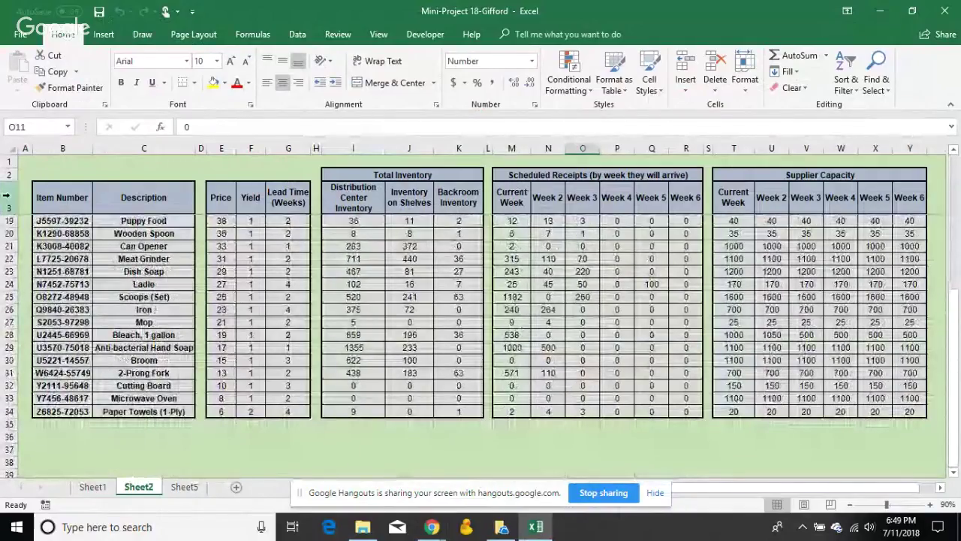
scroll(582, 220, "down", 3)
scroll(579, 343, "up", 5)
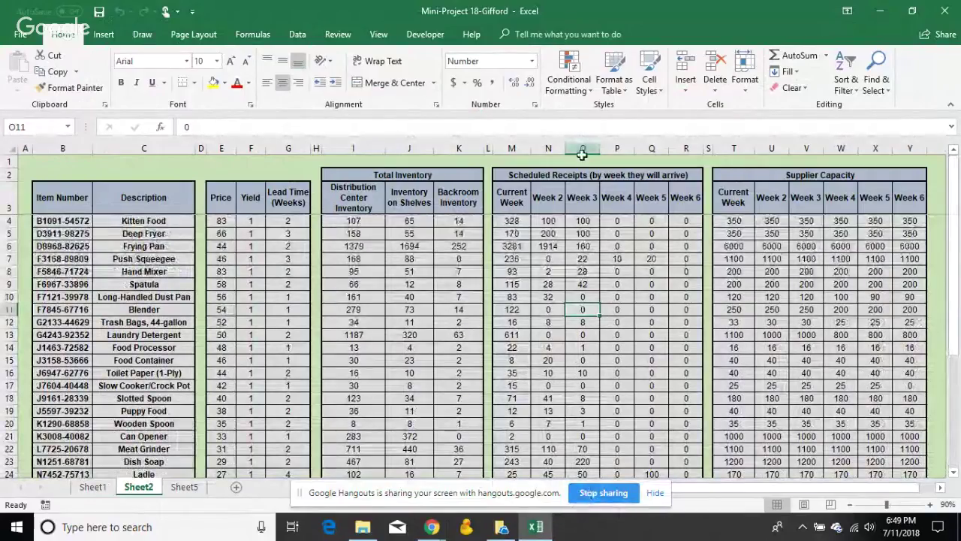
Minimize the first inventory workbook's window to set it aside.
left_click(874, 9)
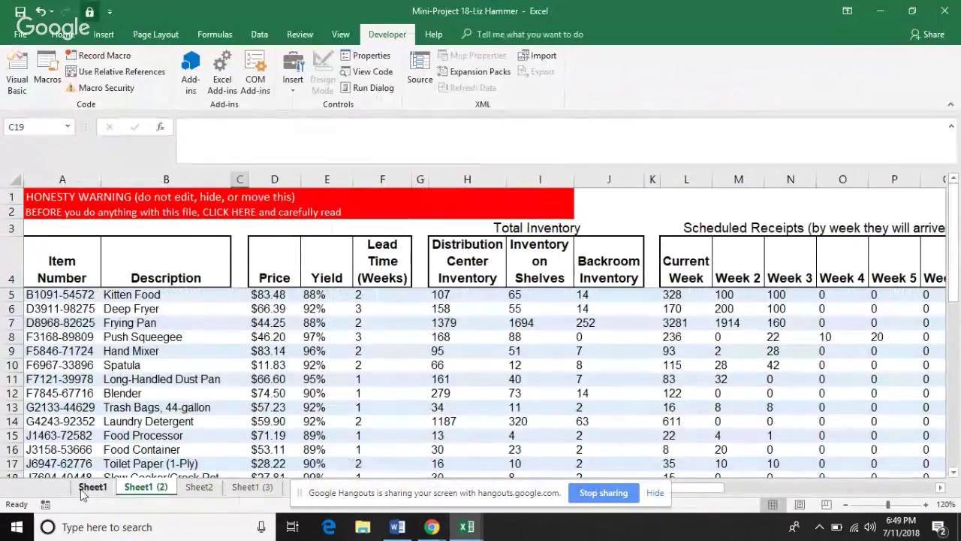
Show Sheet1 and adjust the zoom so the whole inventory table fits.
left_click(92, 488)
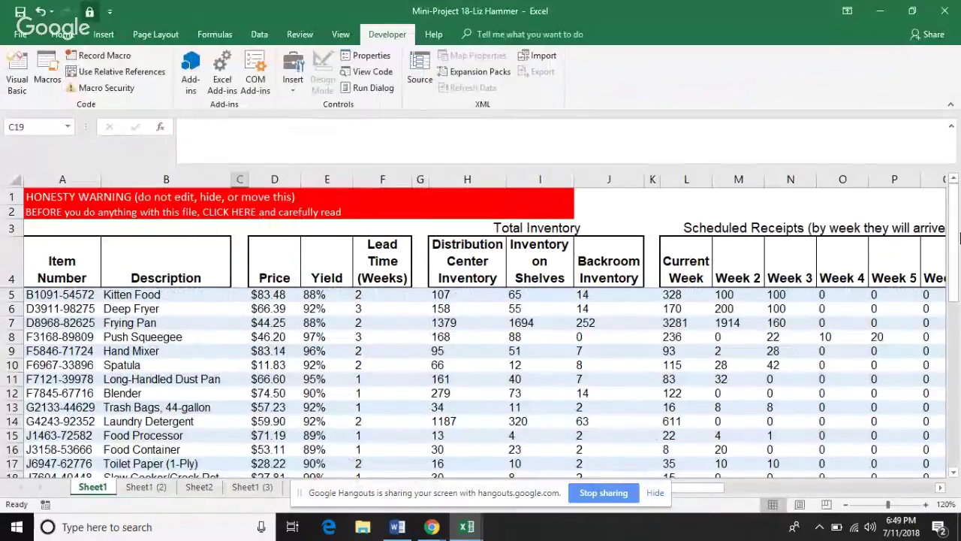
mouse_move(955, 225)
left_mouse_down()
mouse_move(955, 315)
mouse_move(955, 150)
left_mouse_up()
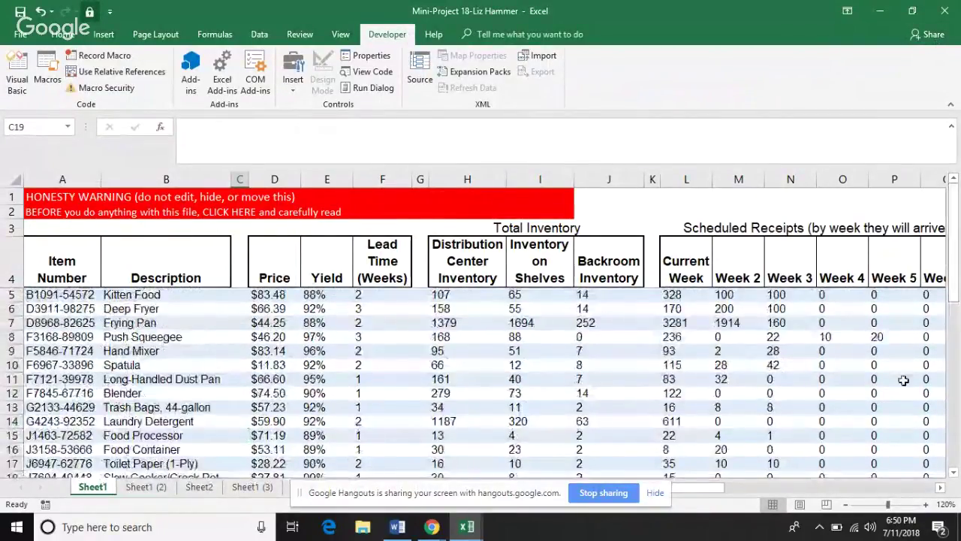
left_click(845, 505)
left_click(845, 504)
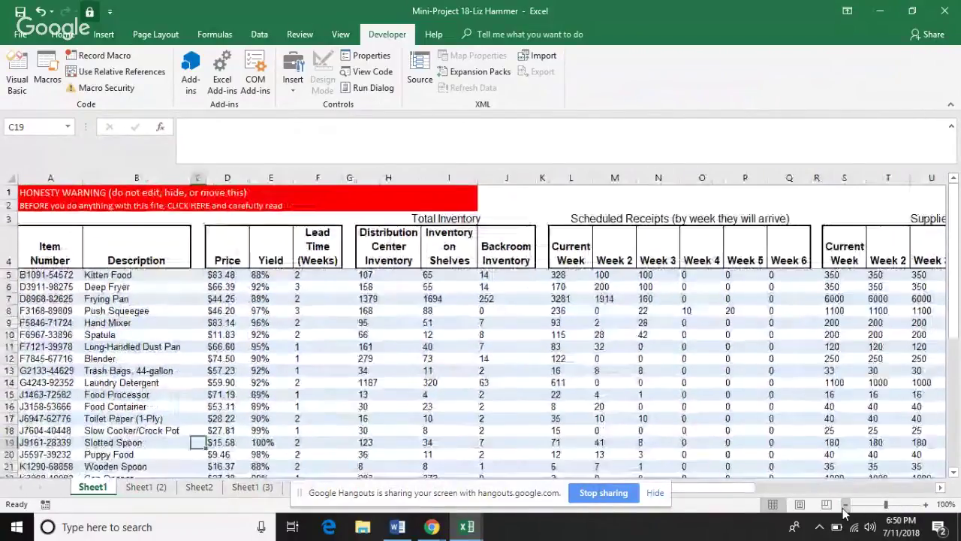
left_click(845, 504)
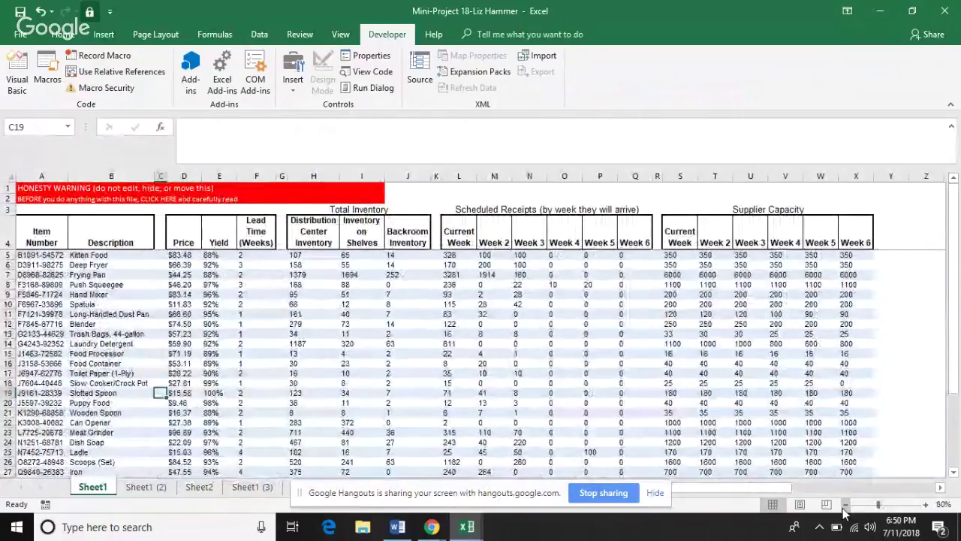
left_click(844, 505)
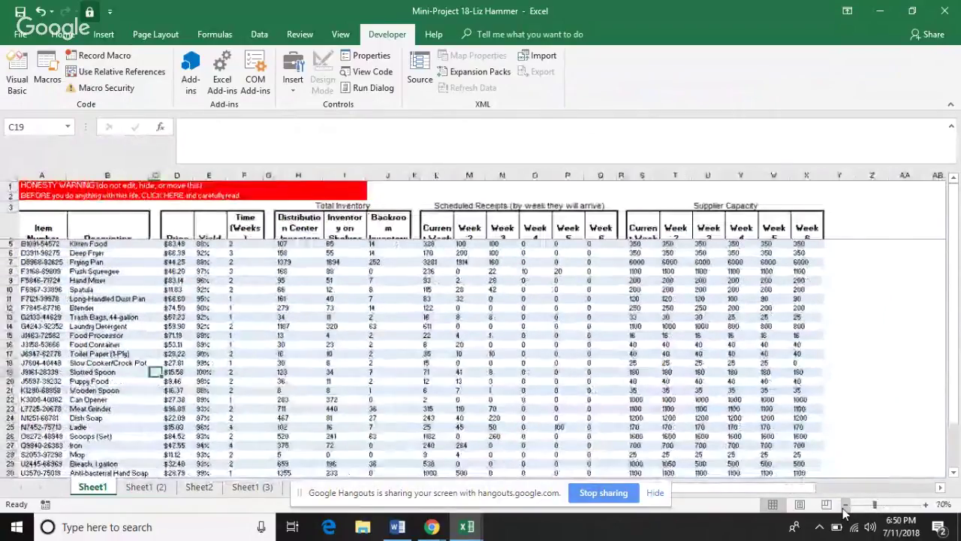
left_click(845, 505)
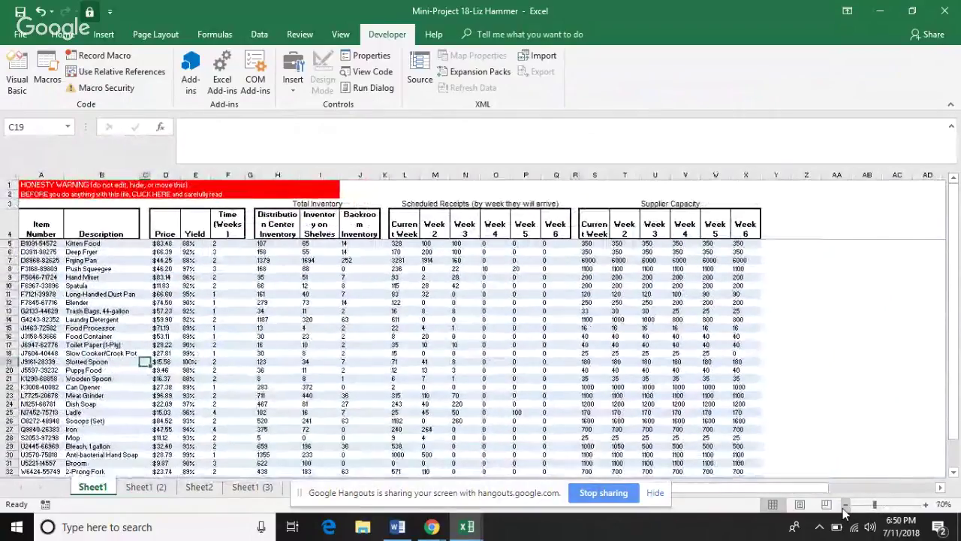
left_click(926, 505)
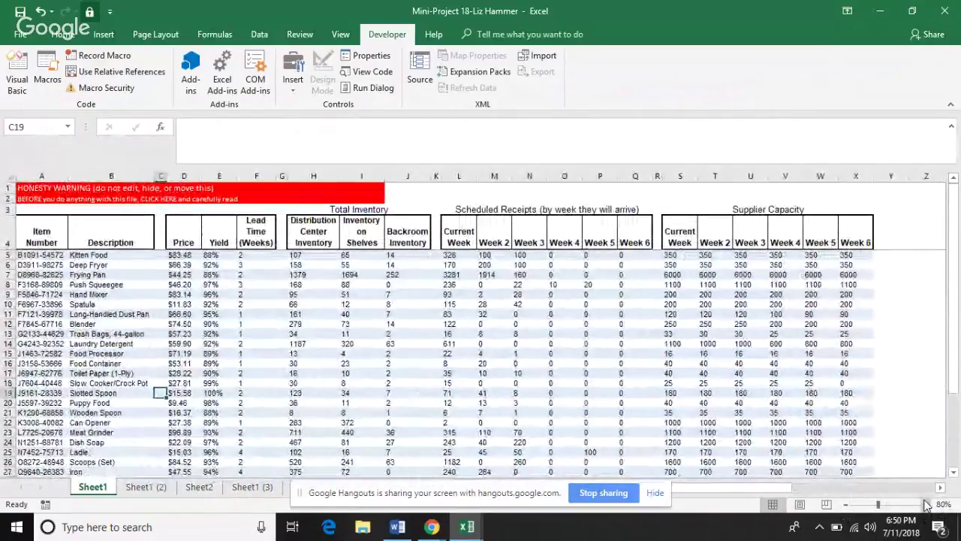
left_click(926, 505)
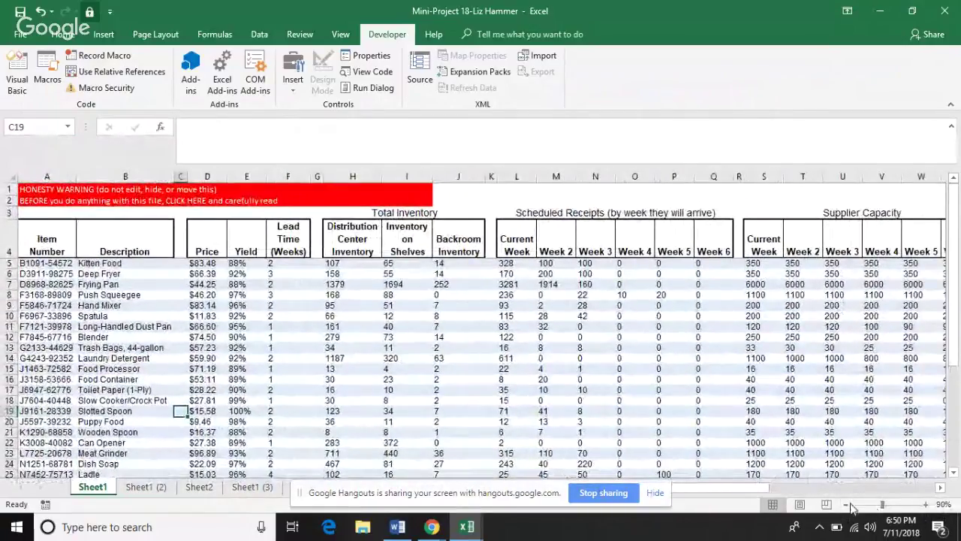
left_click(852, 505)
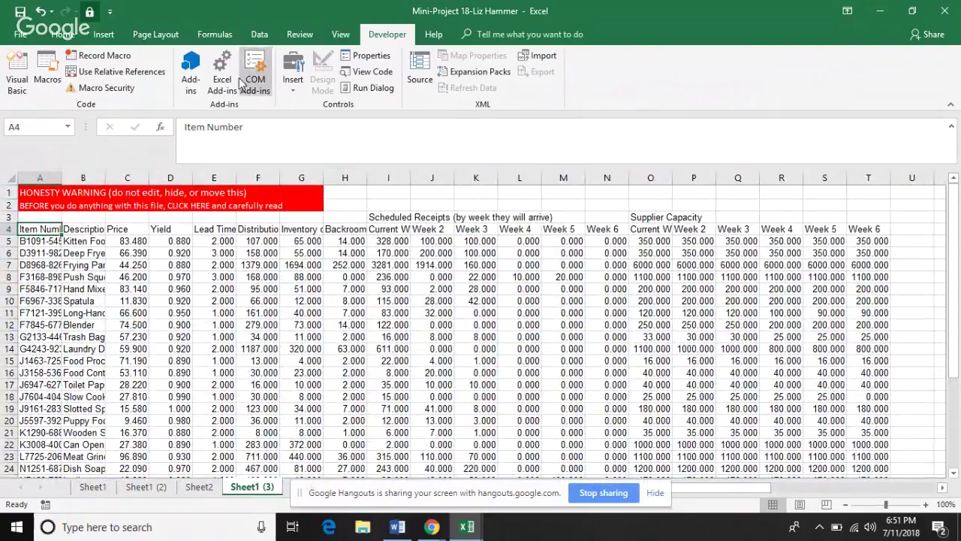
Bring up the list of available macros for all open workbooks.
left_click(46, 71)
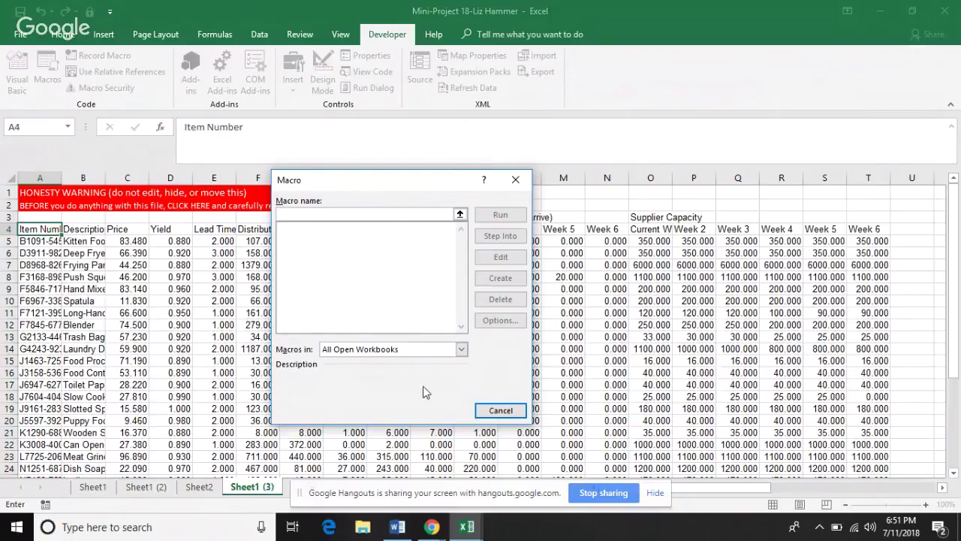
Cancel the Macro dialog without running any macro.
left_click(496, 410)
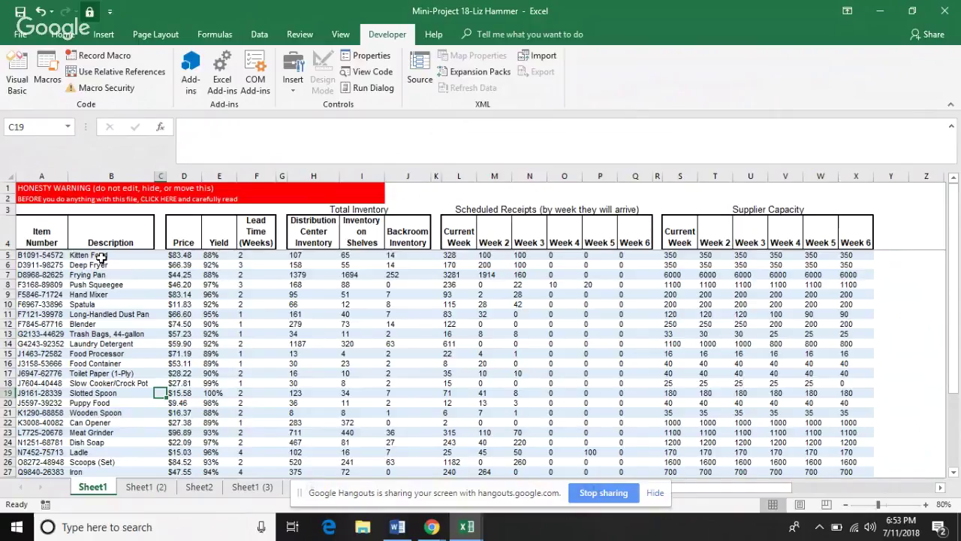
Apply Align Left to the whole header row 4 from the Home tab.
left_click(100, 257)
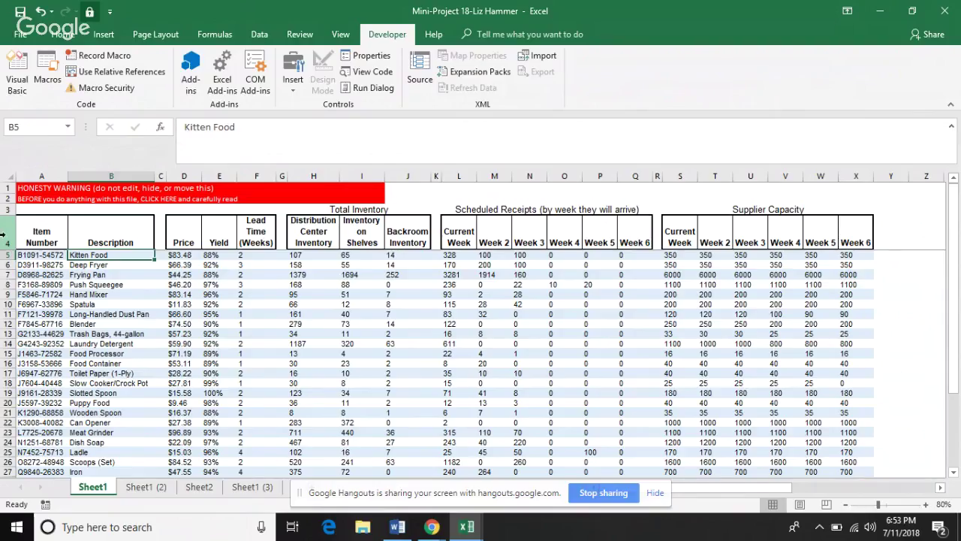
left_click(6, 234)
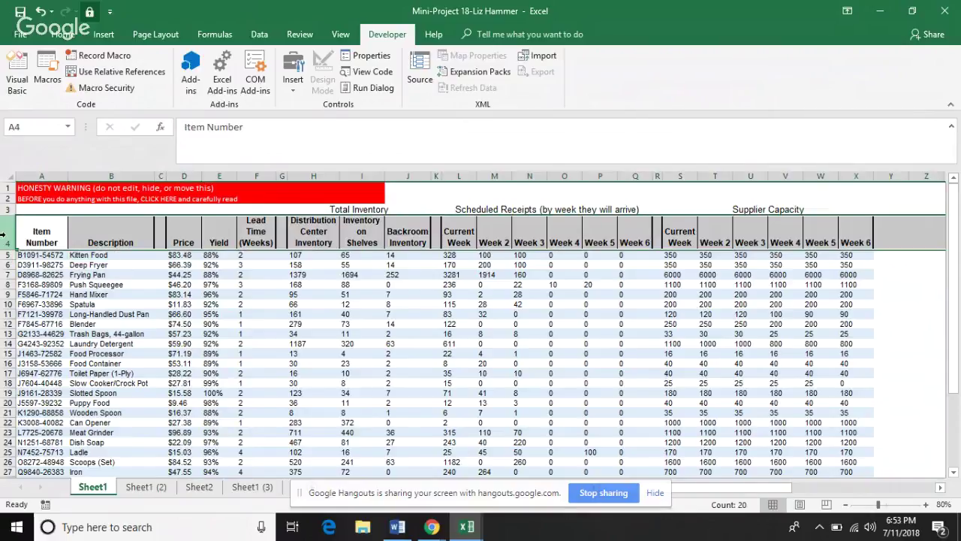
left_click(65, 33)
left_click(267, 82)
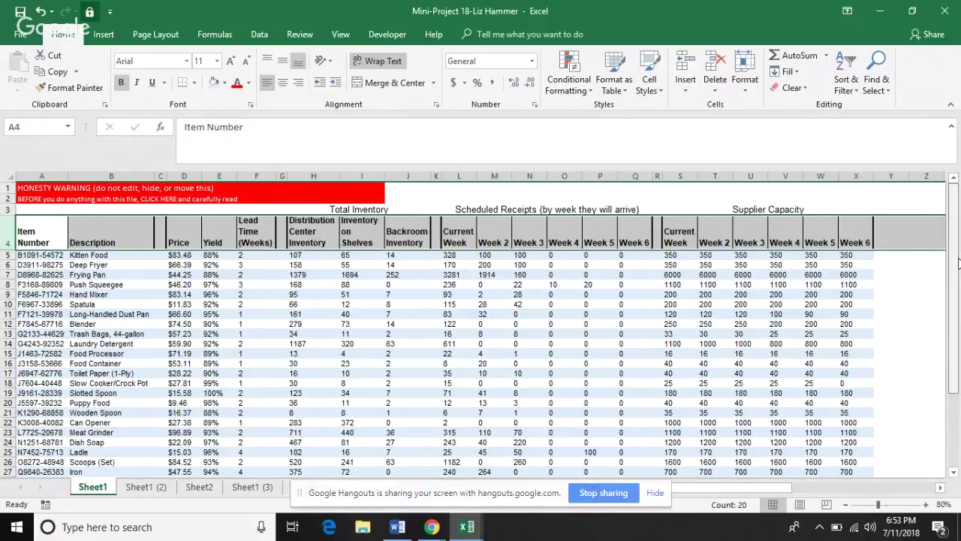
mouse_move(956, 261)
left_mouse_down()
mouse_move(956, 347)
mouse_move(956, 225)
left_mouse_up()
Select cell P8, which holds 20 under Week 5.
left_click(590, 284)
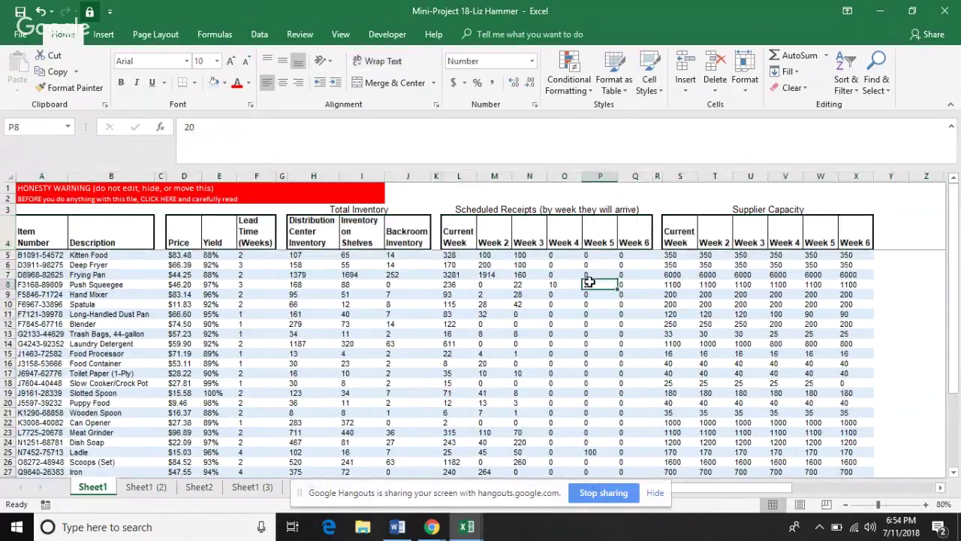